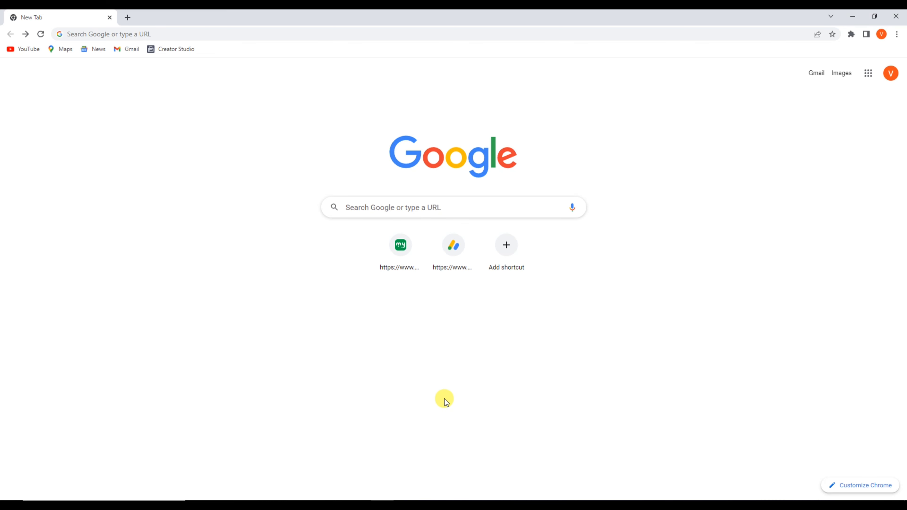
Step: Search Google for "umang", open the official UMANG website and go to its login page
click(379, 205)
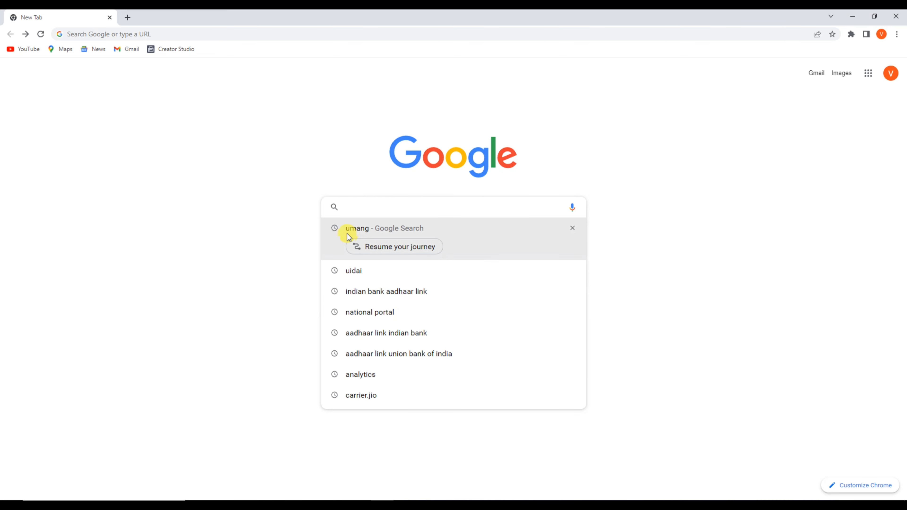
click(372, 228)
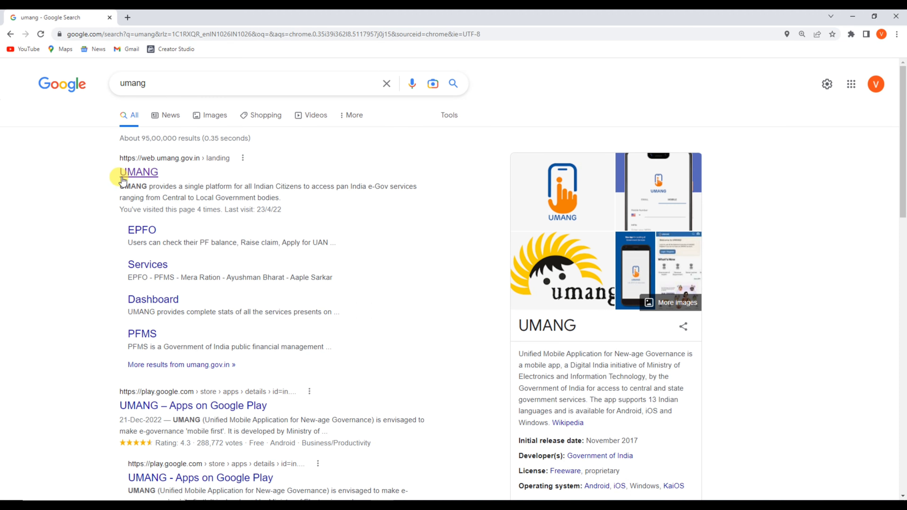
click(137, 175)
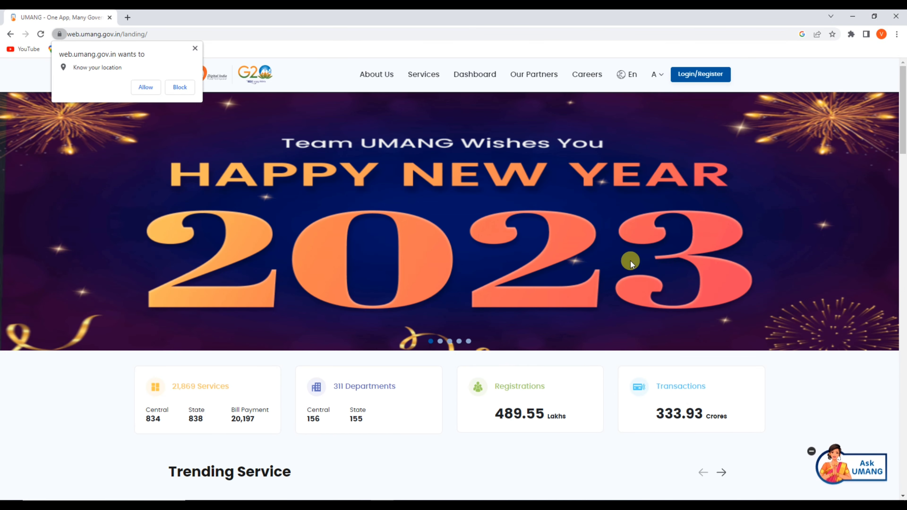
click(465, 373)
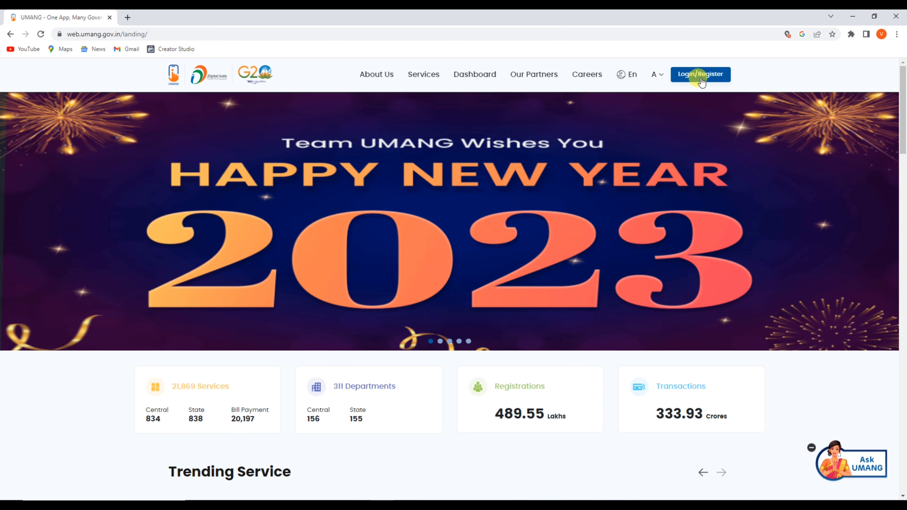
click(711, 77)
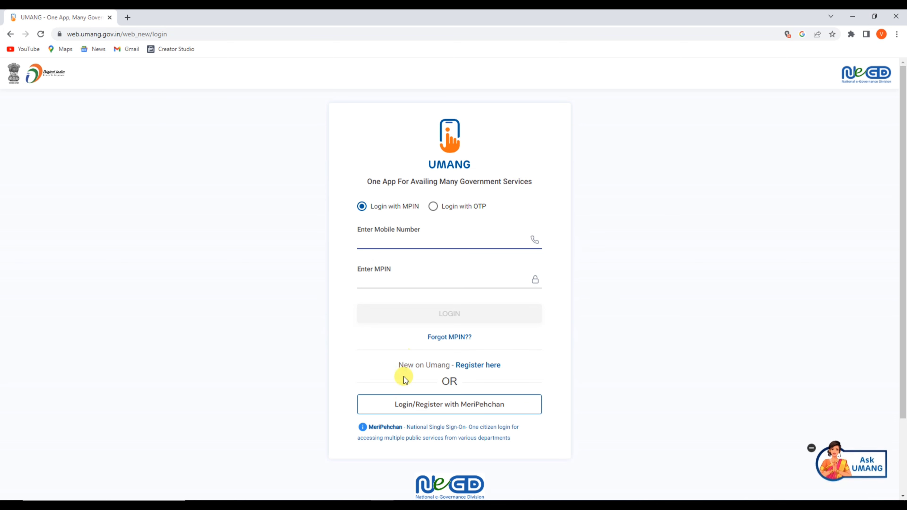
Step: Go through the new-user registration form's mobile number, OTP and captcha fields, accept the terms, and return to the login page
drag(399, 365, 440, 368)
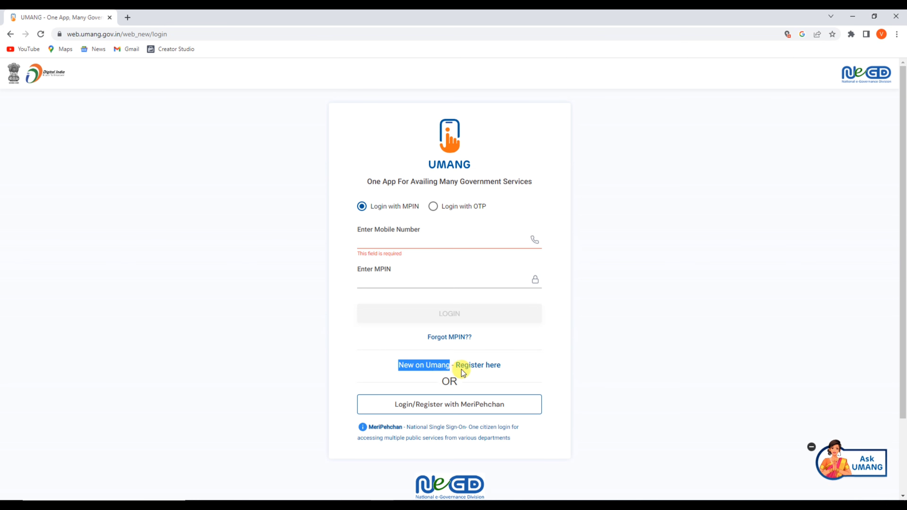
click(477, 370)
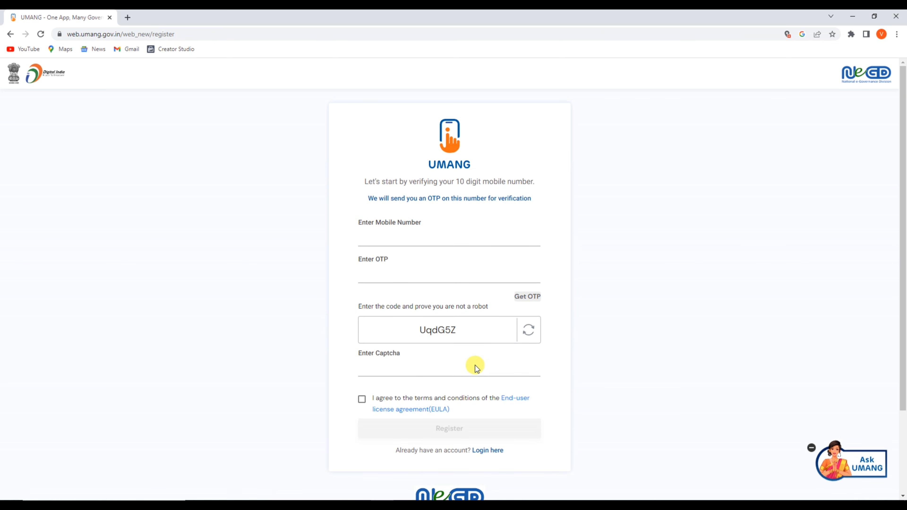
click(373, 238)
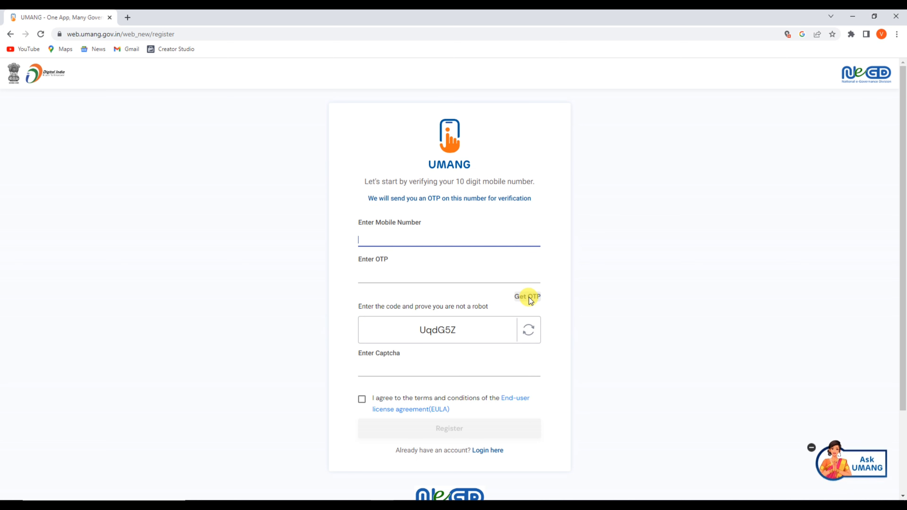
click(394, 278)
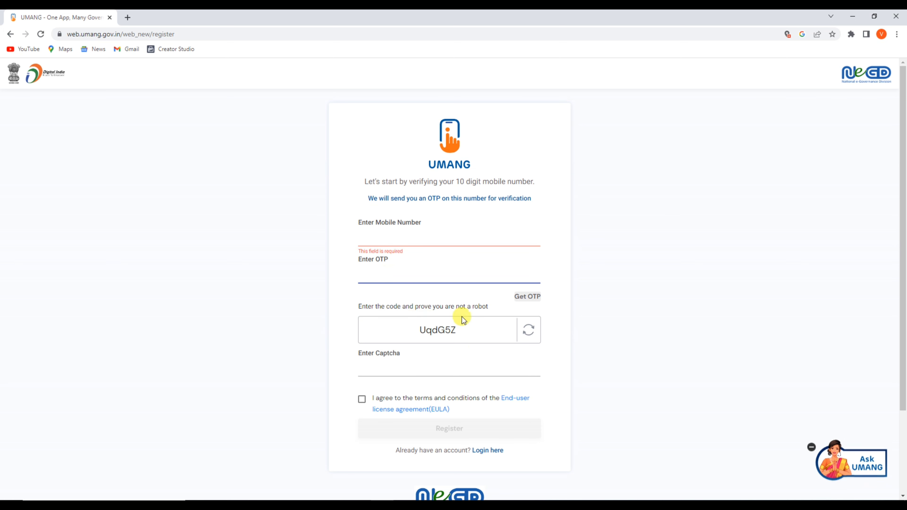
click(375, 365)
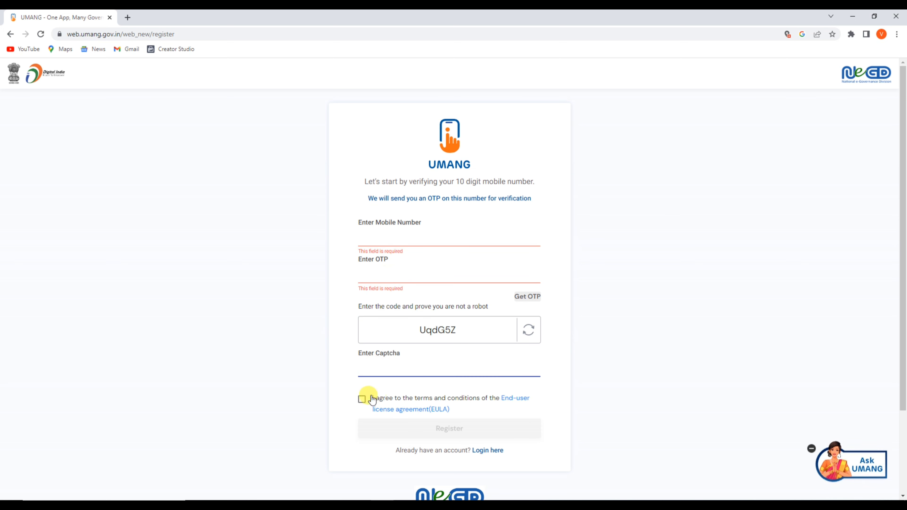
click(362, 401)
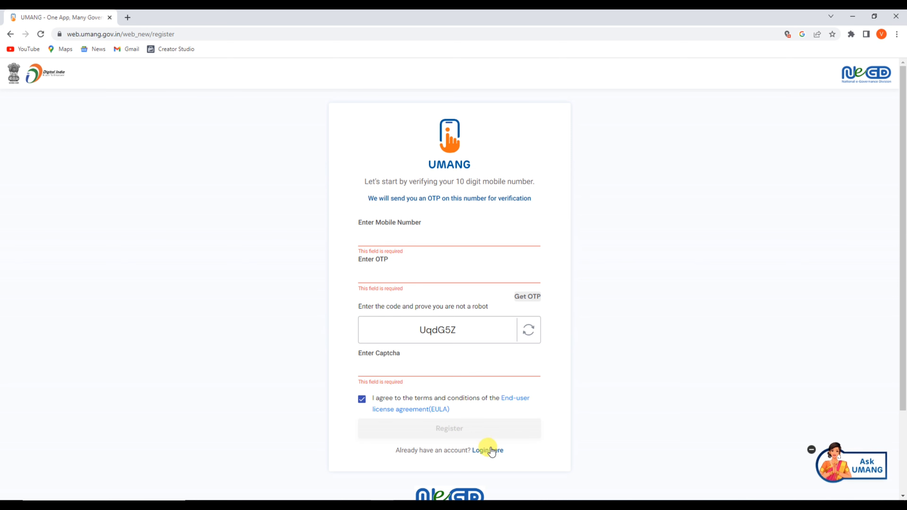
click(482, 451)
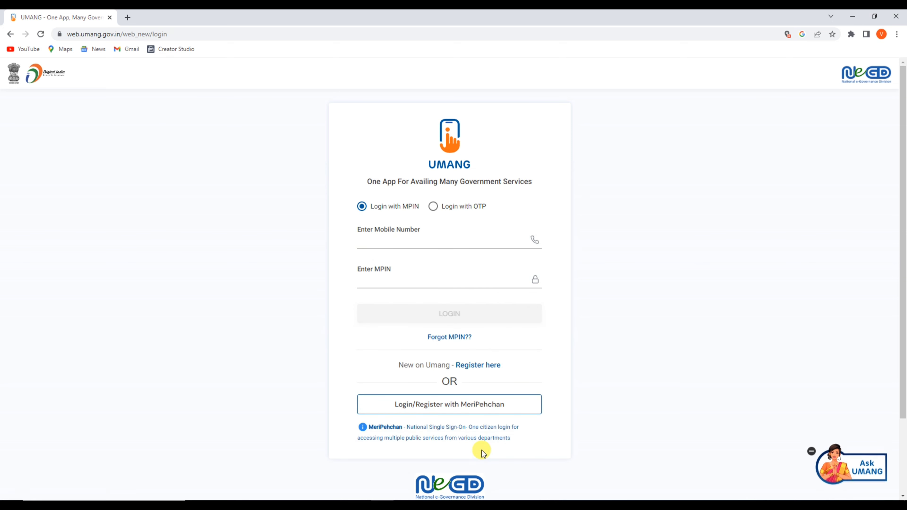
Step: Log in to the UMANG account with the registered mobile number and MPIN
click(369, 244)
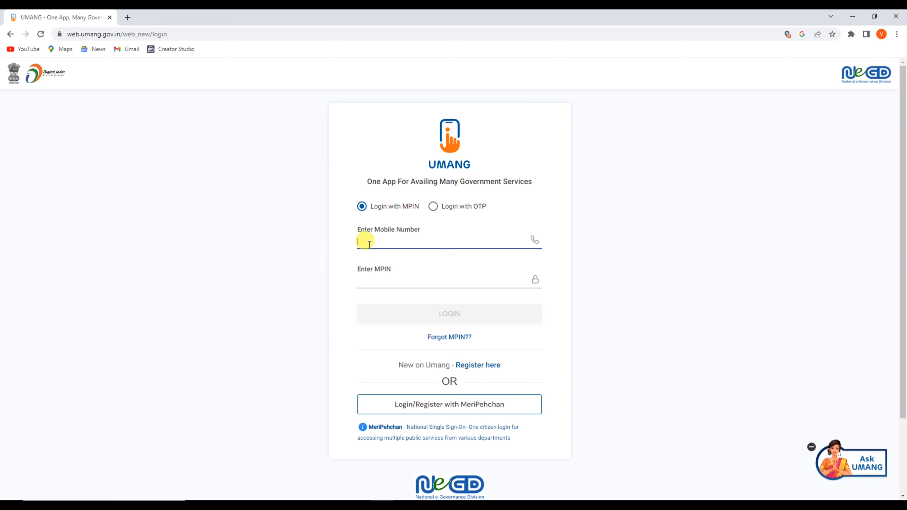
click(371, 280)
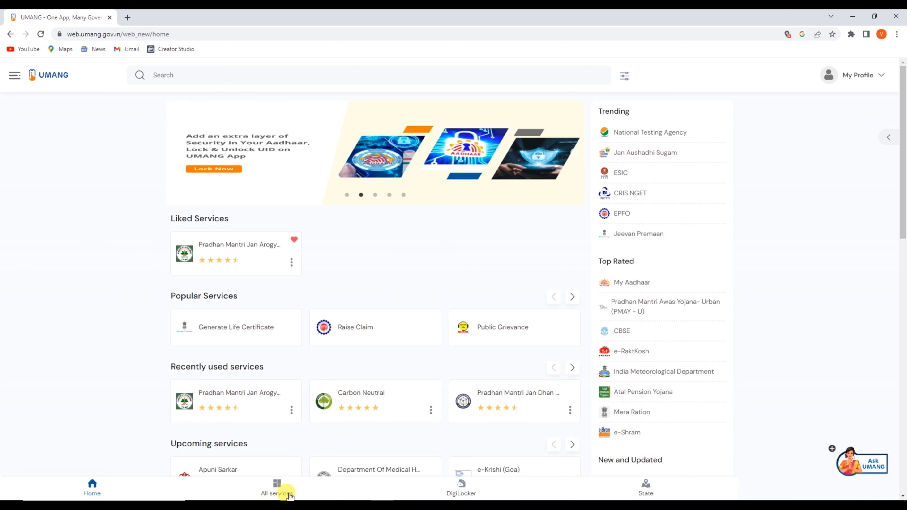
Step: Open the catalogue of all services and browse through the available departments
click(279, 488)
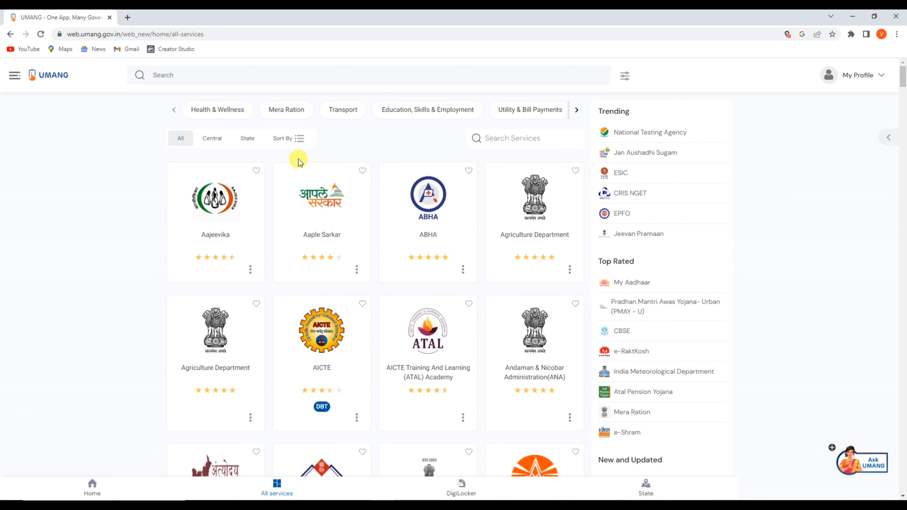
scroll(297, 257, down, 5)
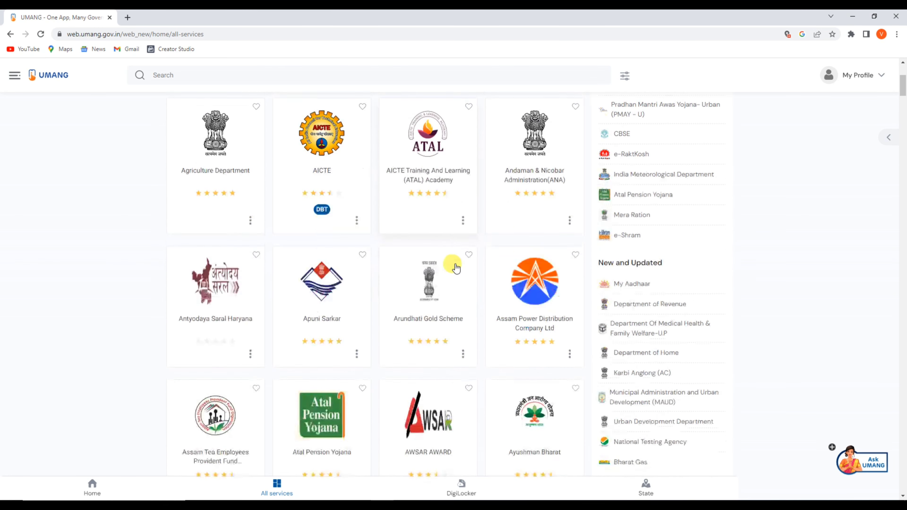
scroll(386, 245, down, 13)
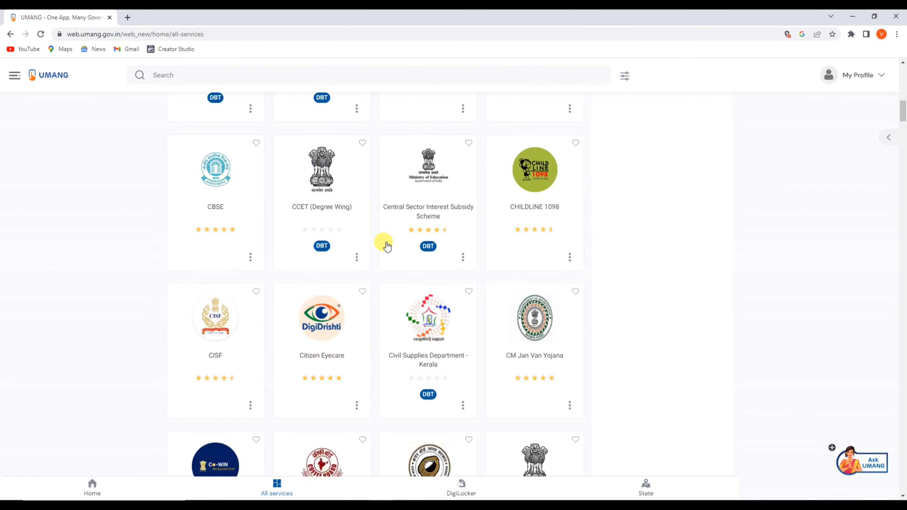
scroll(386, 245, down, 8)
scroll(385, 245, up, 13)
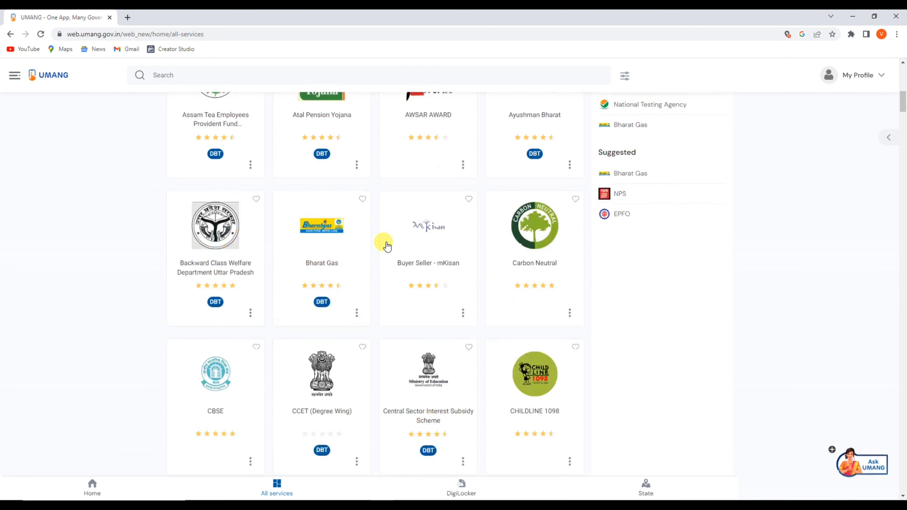
scroll(386, 245, up, 15)
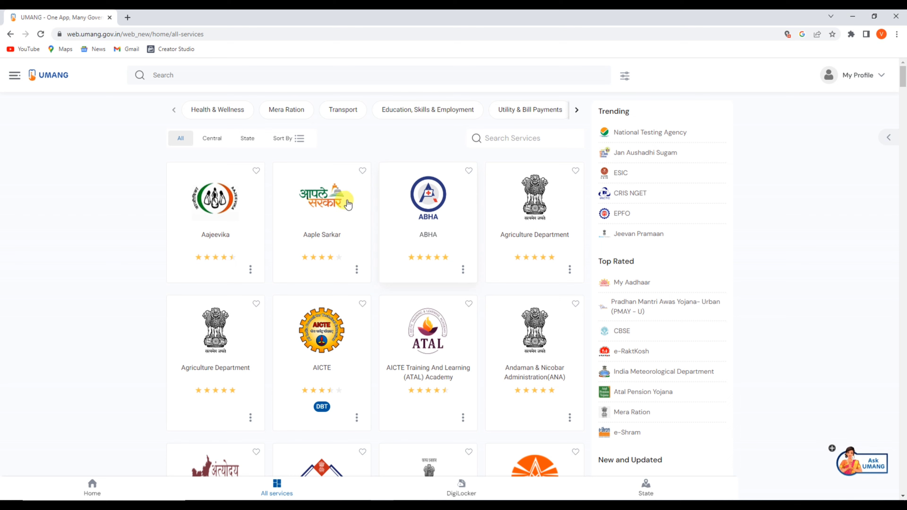
Step: Filter the services by state, choosing Dadra & Nagar Haveli
click(246, 139)
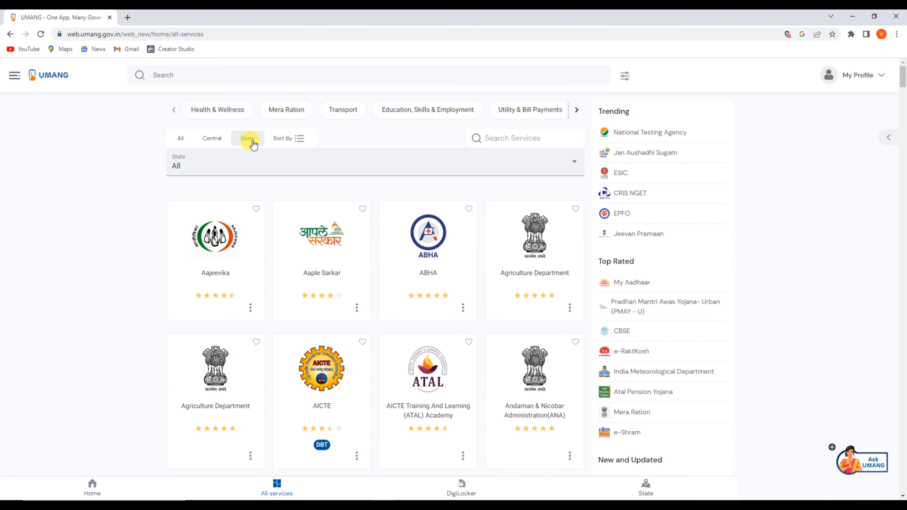
click(179, 165)
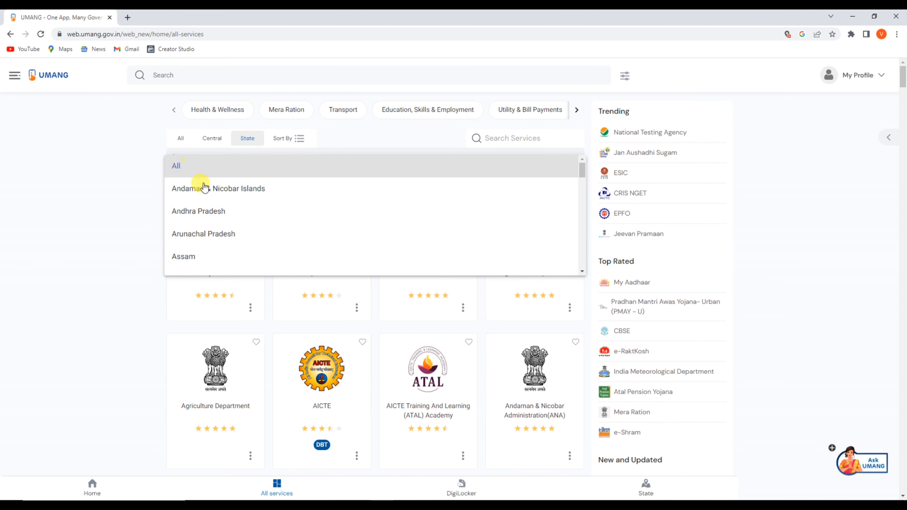
scroll(204, 187, down, 5)
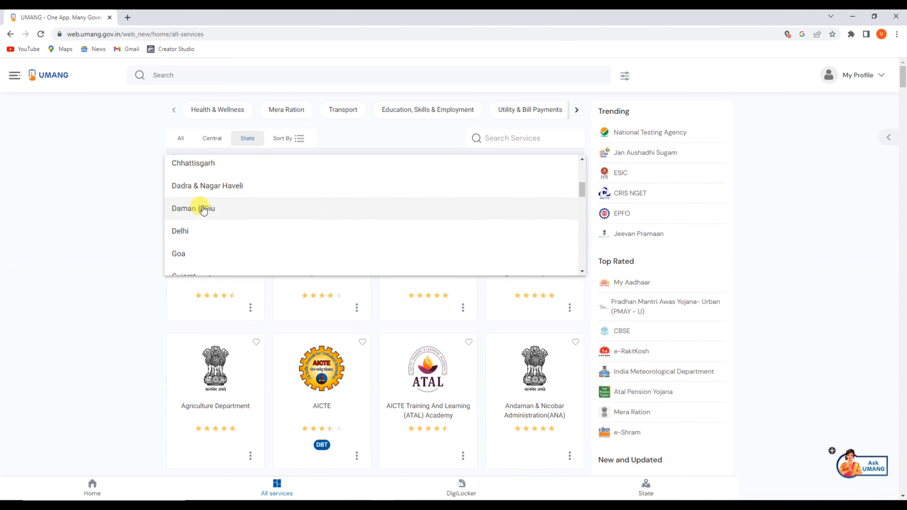
scroll(203, 210, down, 15)
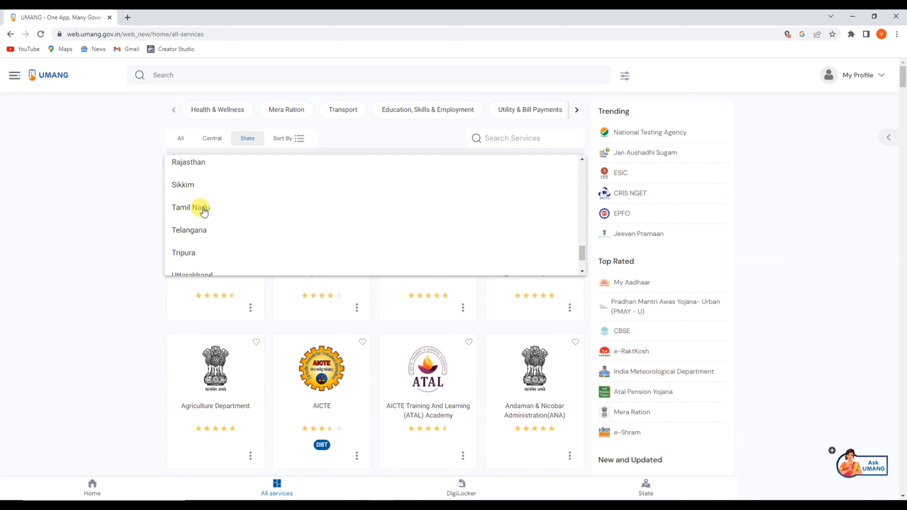
scroll(203, 209, down, 3)
scroll(218, 209, up, 20)
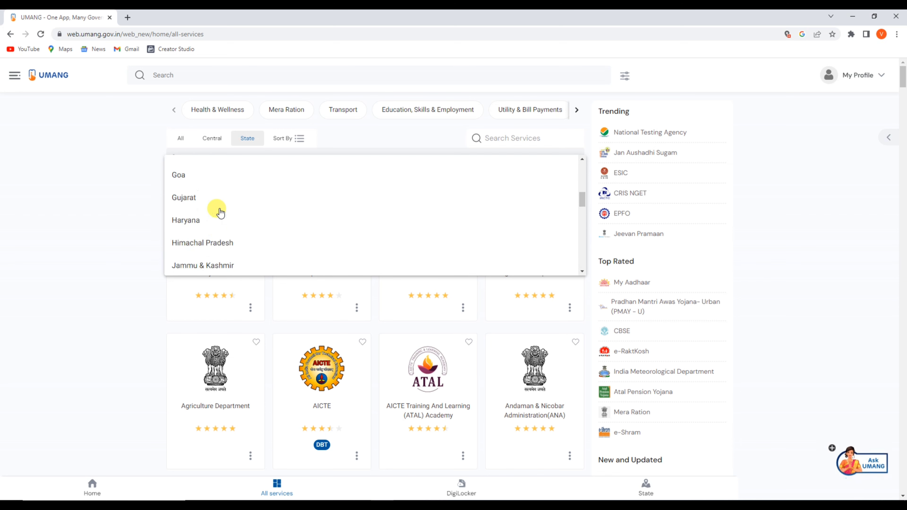
scroll(219, 210, up, 4)
click(218, 239)
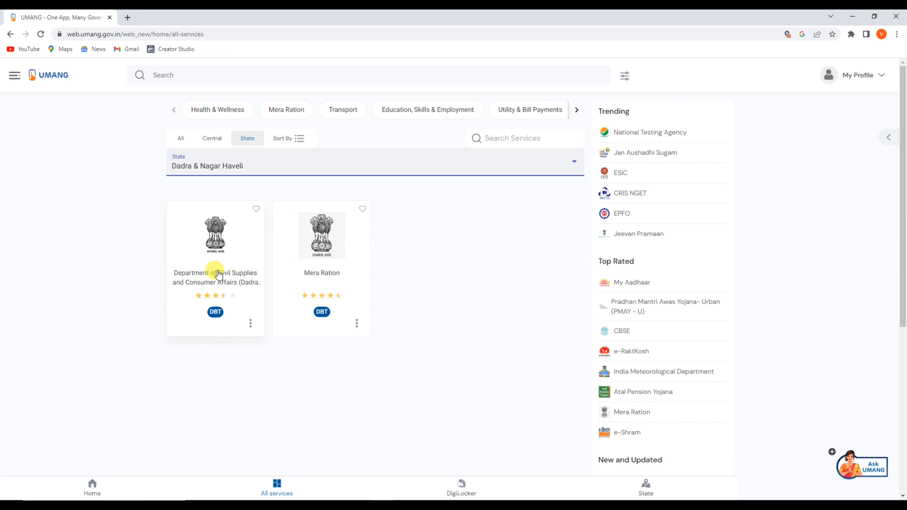
Step: Open the Apply for Ration Card form of the Department of Civil Supplies and Consumer Affairs and proceed past its instructions
click(214, 258)
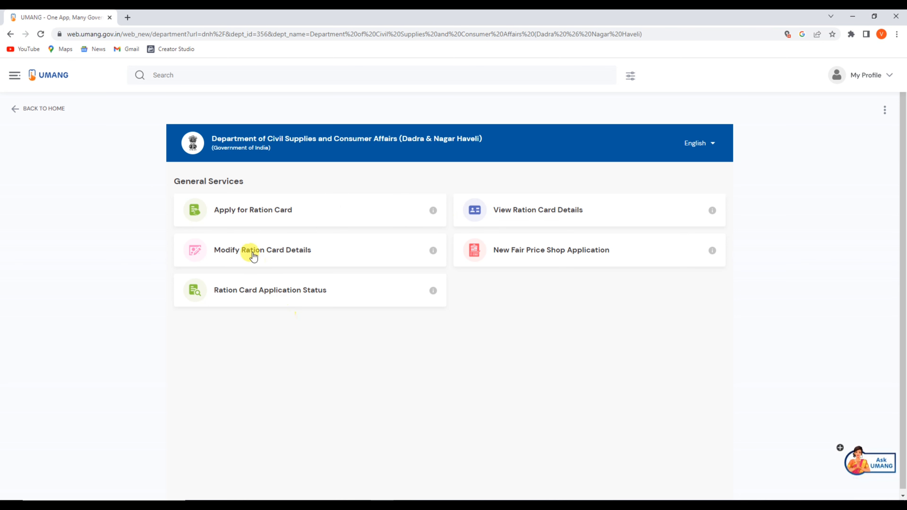
click(271, 214)
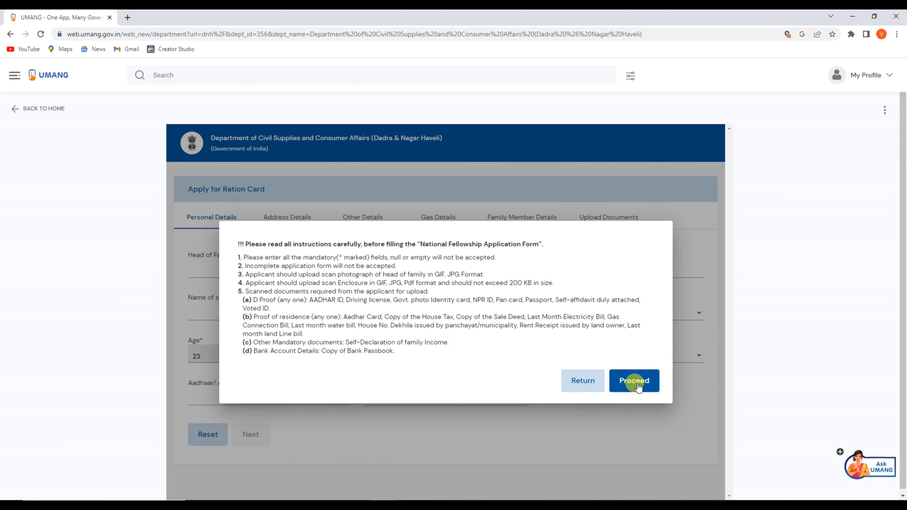
click(651, 389)
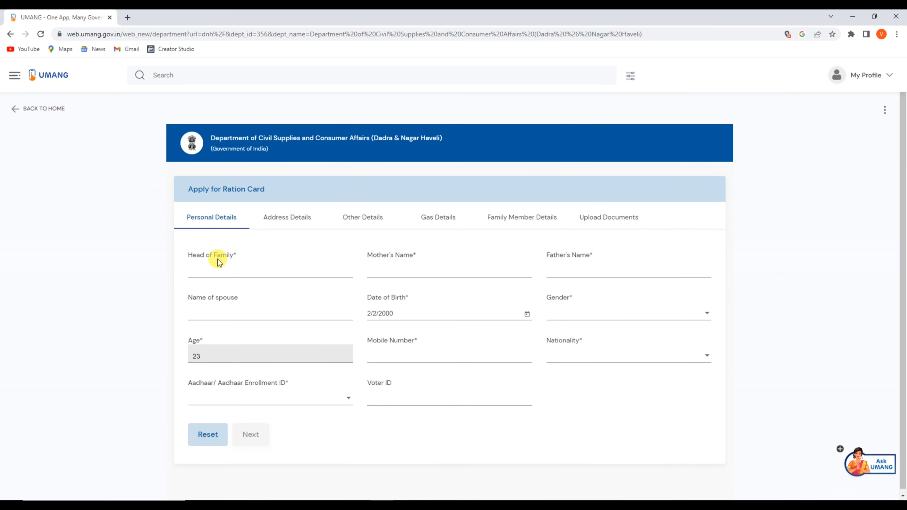
Step: Review the required Head of Family, Mother's Name and Father's Name fields in the personal details
drag(191, 220, 233, 232)
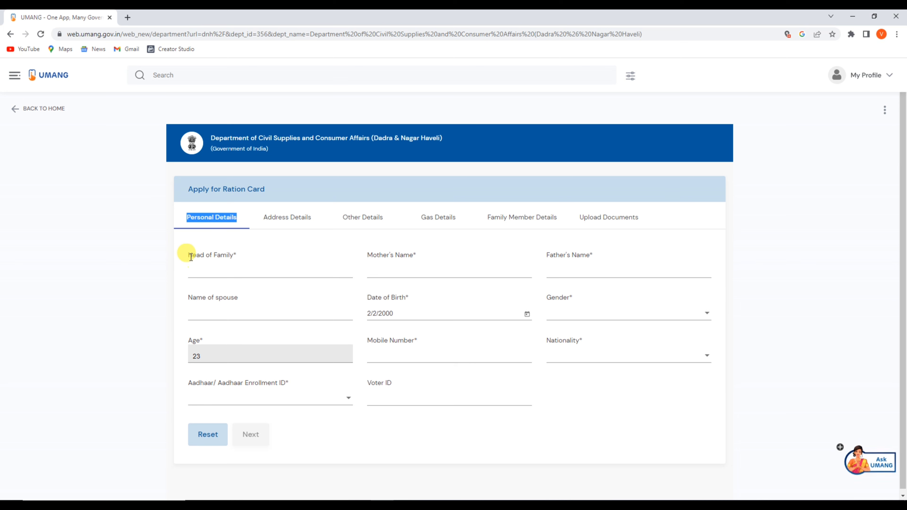
drag(191, 256, 247, 255)
click(196, 270)
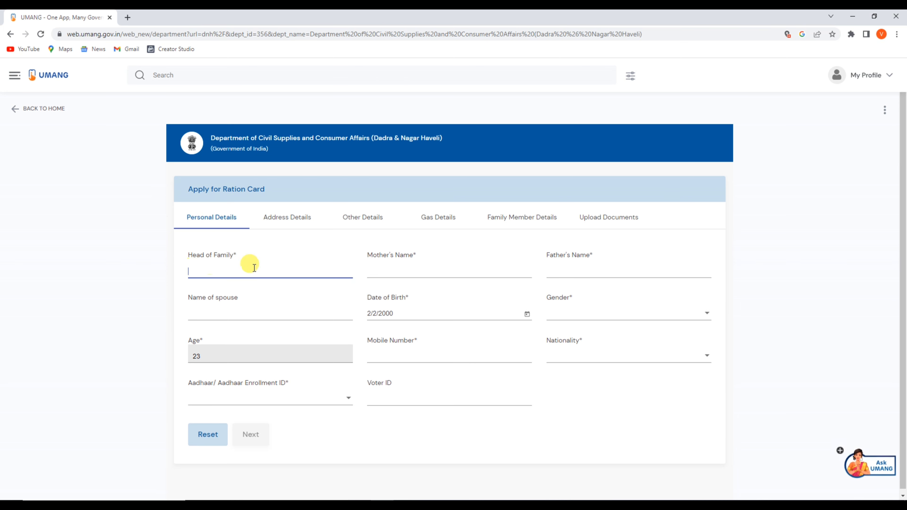
drag(370, 255, 413, 259)
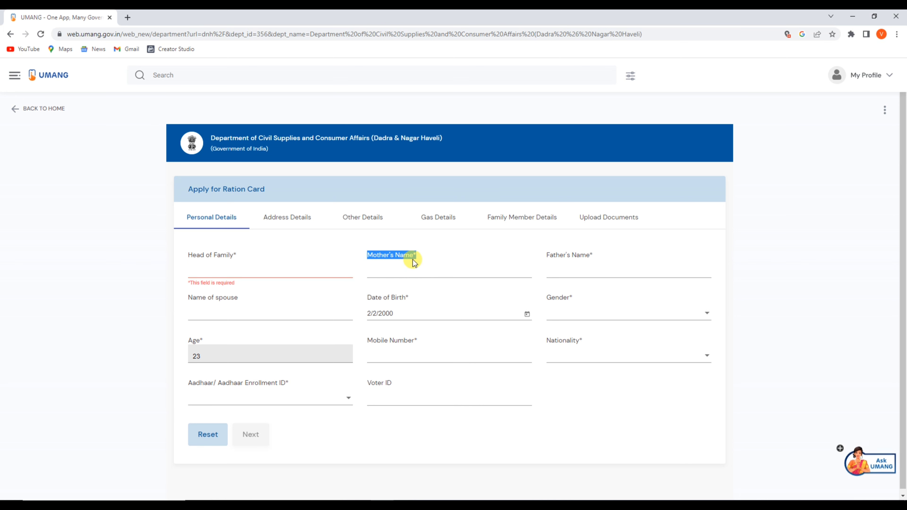
click(383, 272)
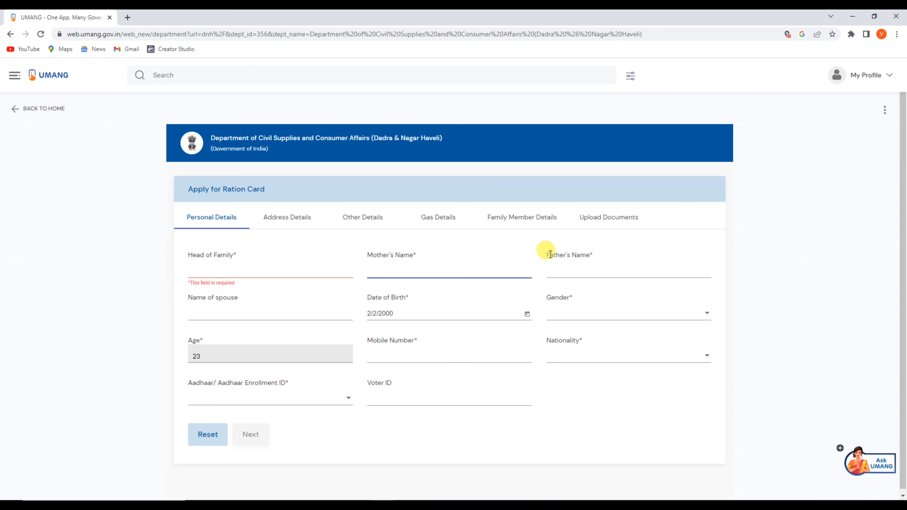
drag(547, 255, 590, 255)
click(561, 272)
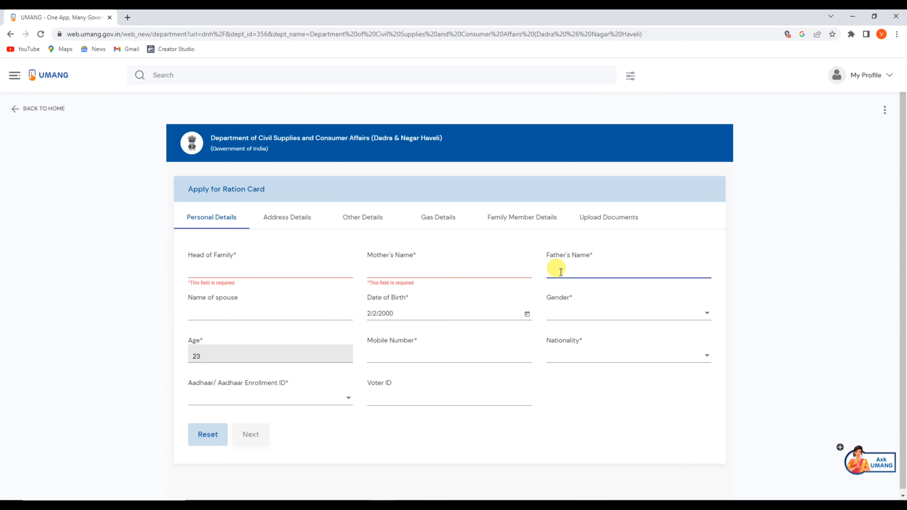
Step: Choose the applicant's date of birth from the calendar
scroll(561, 271, down, 1)
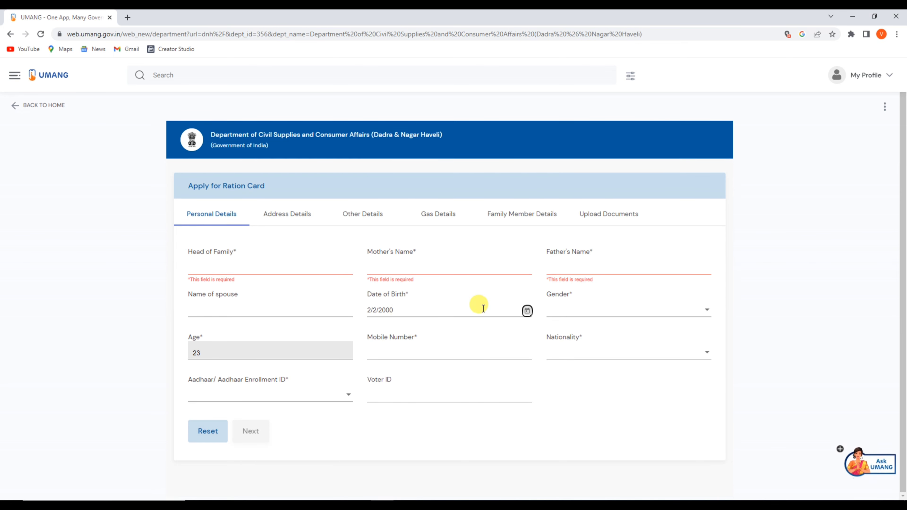
click(427, 307)
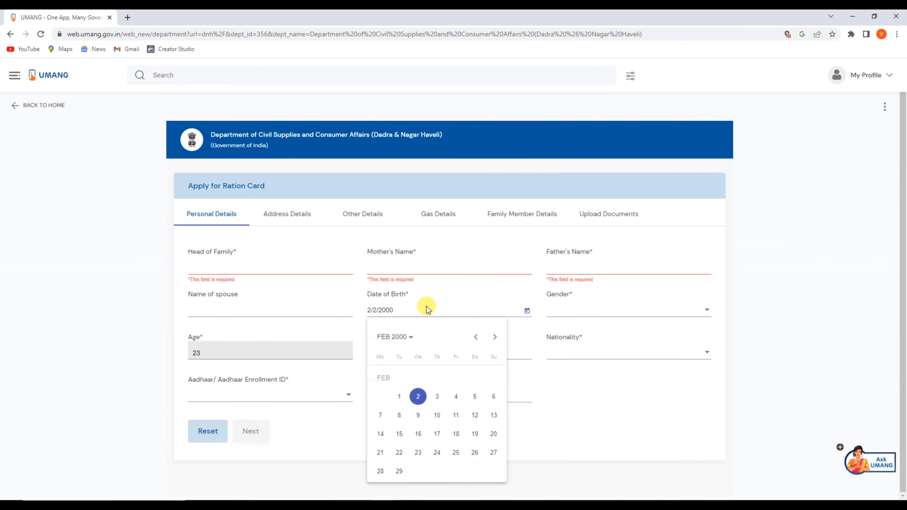
click(404, 338)
click(420, 367)
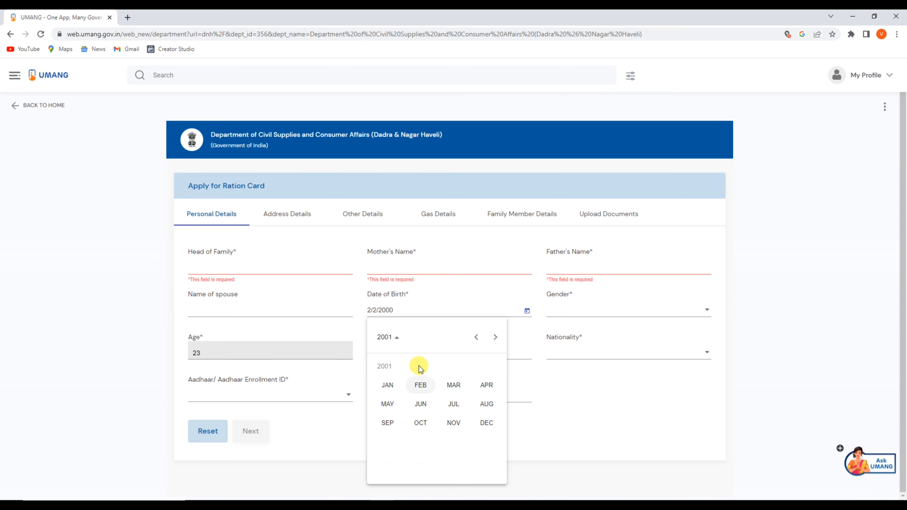
click(387, 383)
click(418, 398)
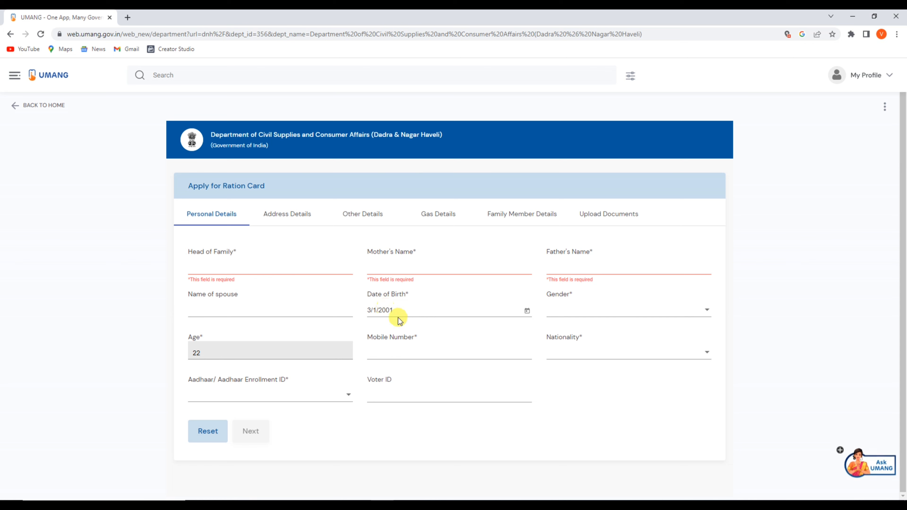
Step: Set the applicant's gender to MALE and the nationality to INDIAN in the personal details
drag(544, 293, 569, 309)
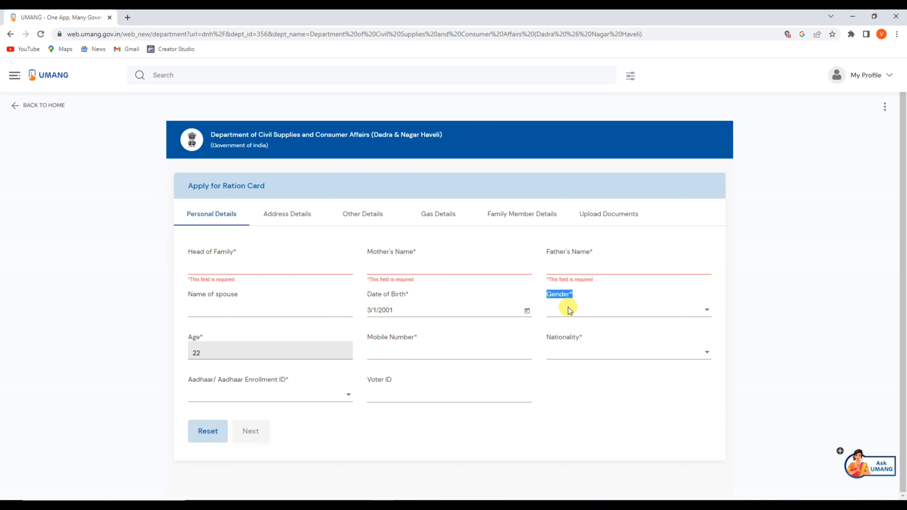
click(561, 315)
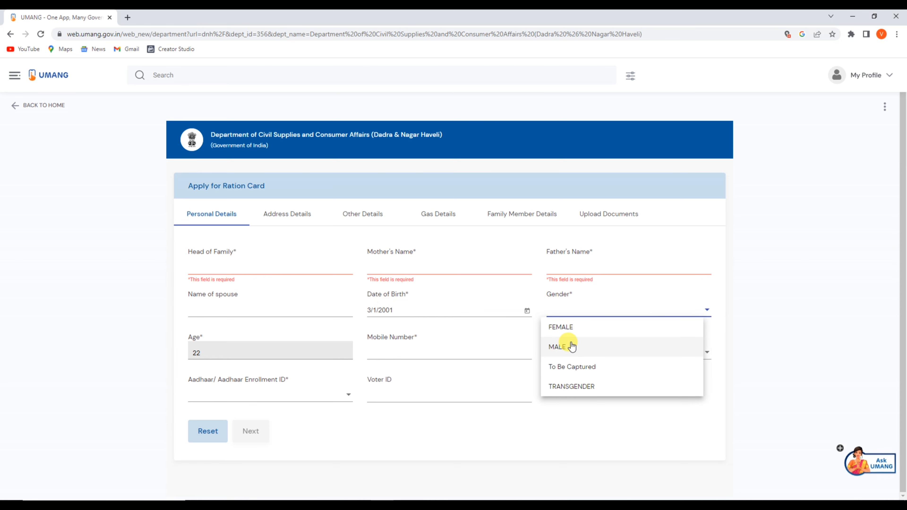
click(568, 346)
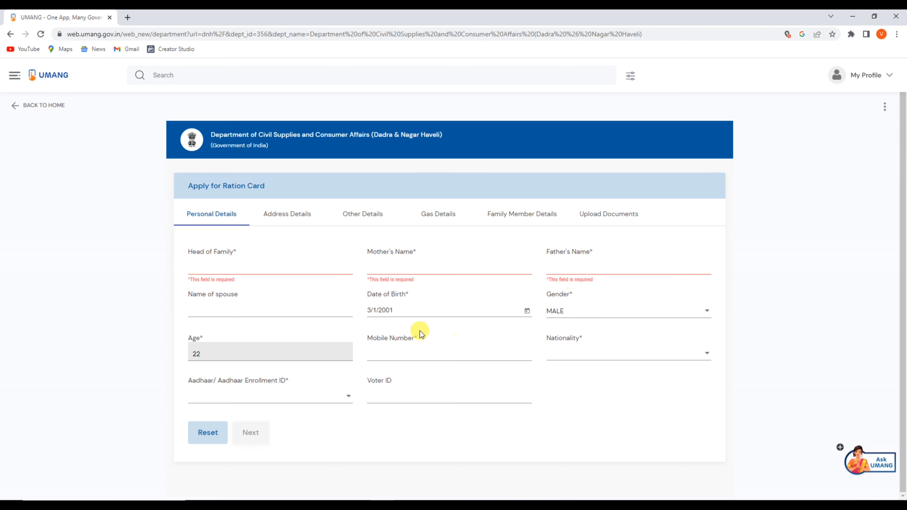
triple_click(384, 341)
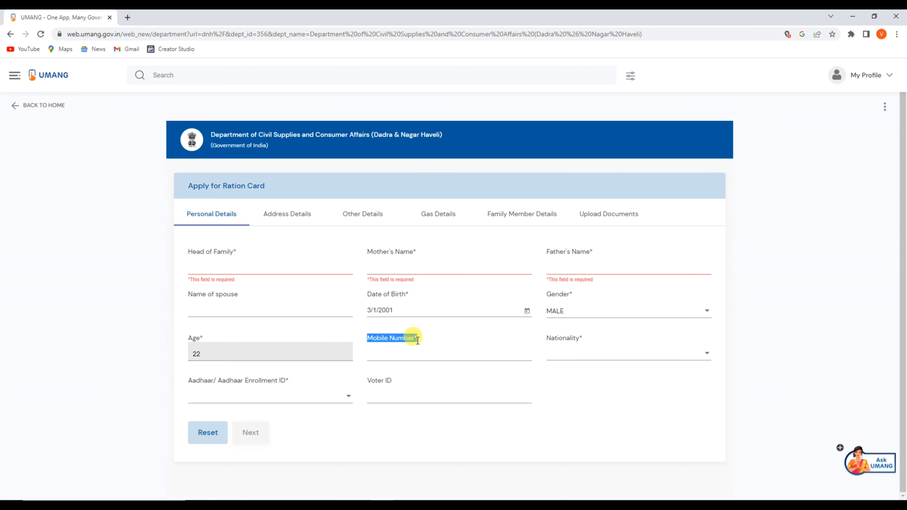
click(395, 353)
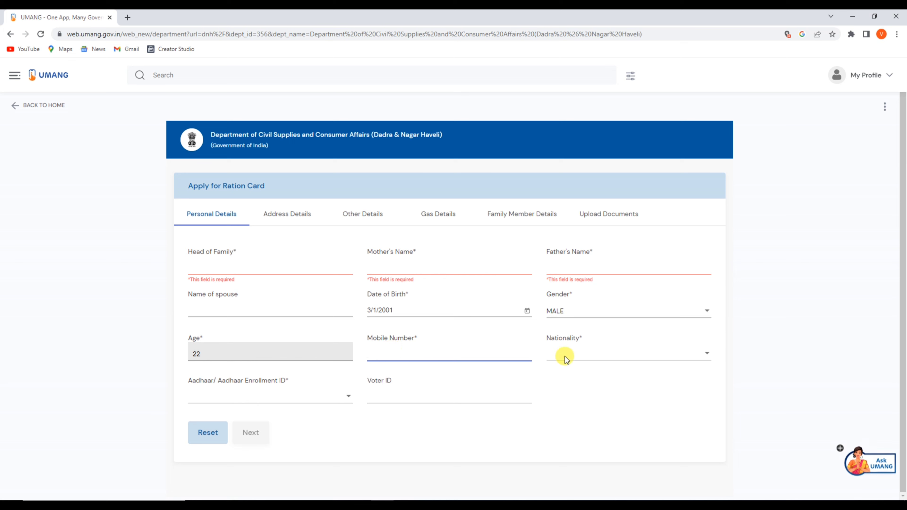
drag(547, 338, 587, 341)
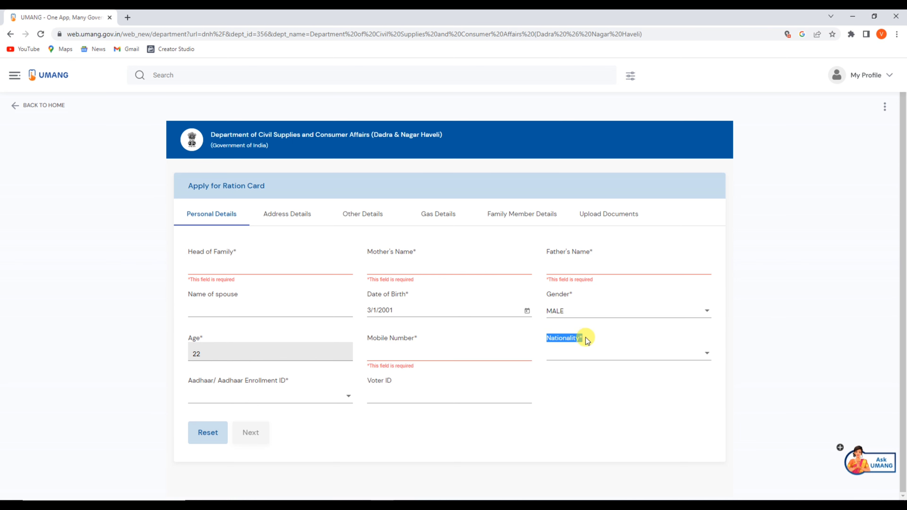
click(571, 357)
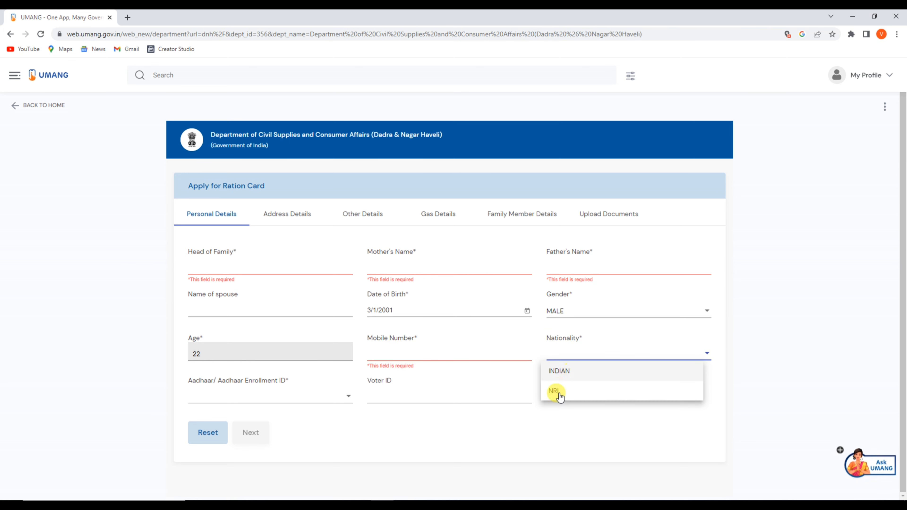
click(551, 378)
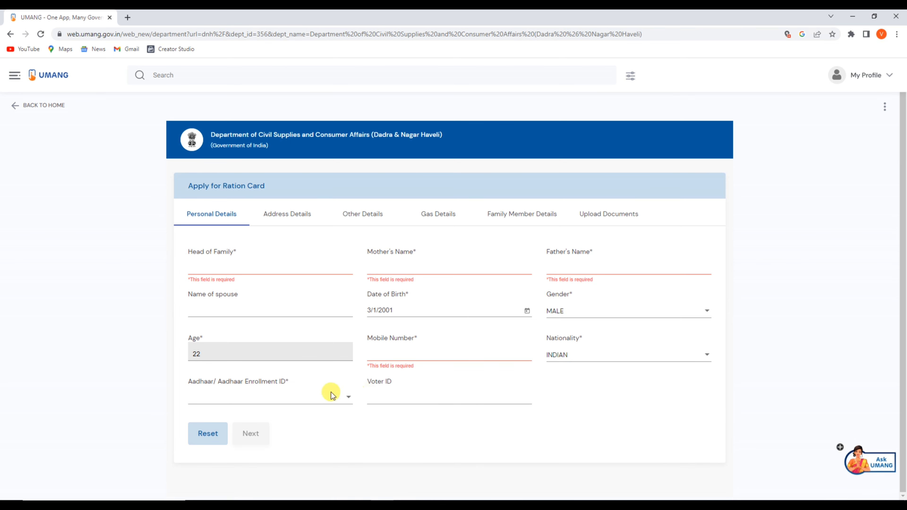
Step: Choose Aadhaar as the applicant's ID type and proceed to the Address Details section of the application
drag(186, 385, 280, 388)
click(246, 400)
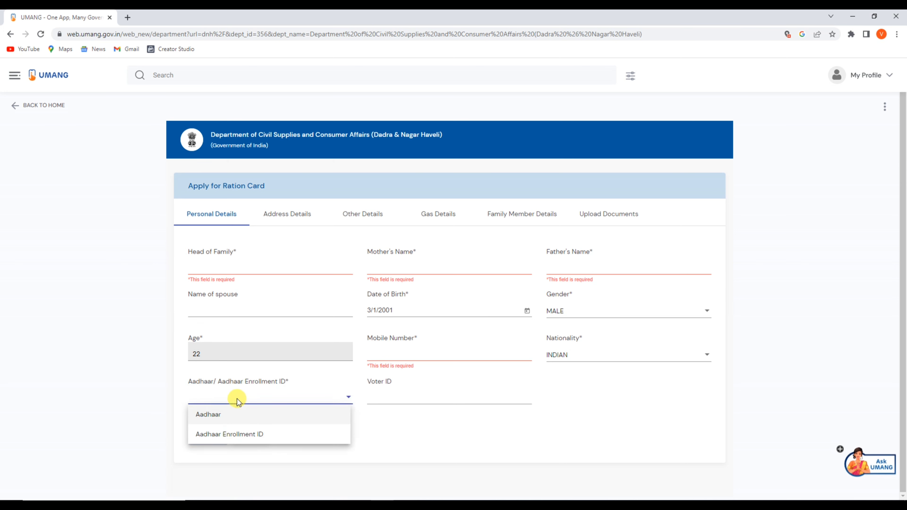
click(206, 416)
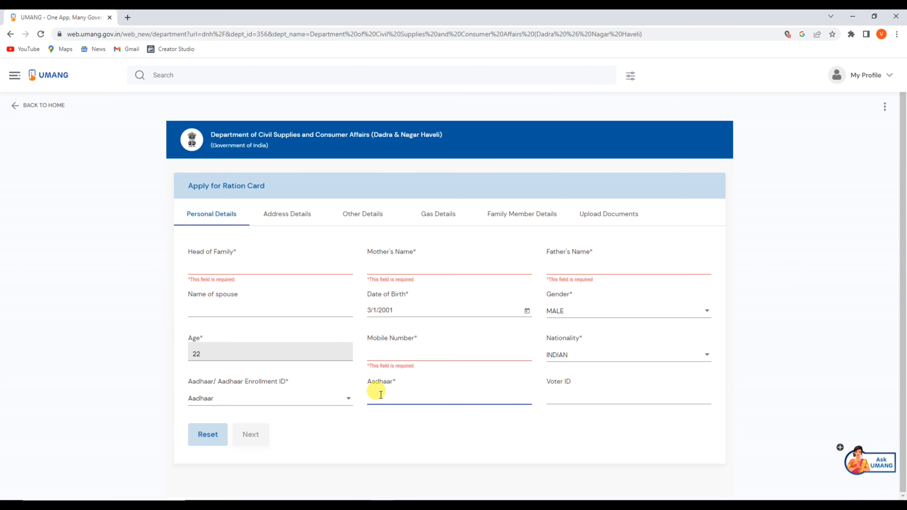
drag(548, 382, 573, 381)
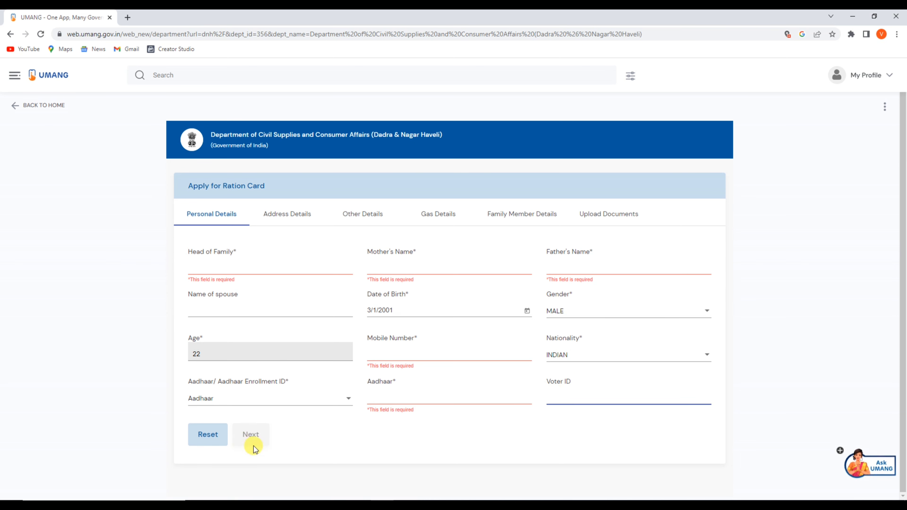
click(256, 435)
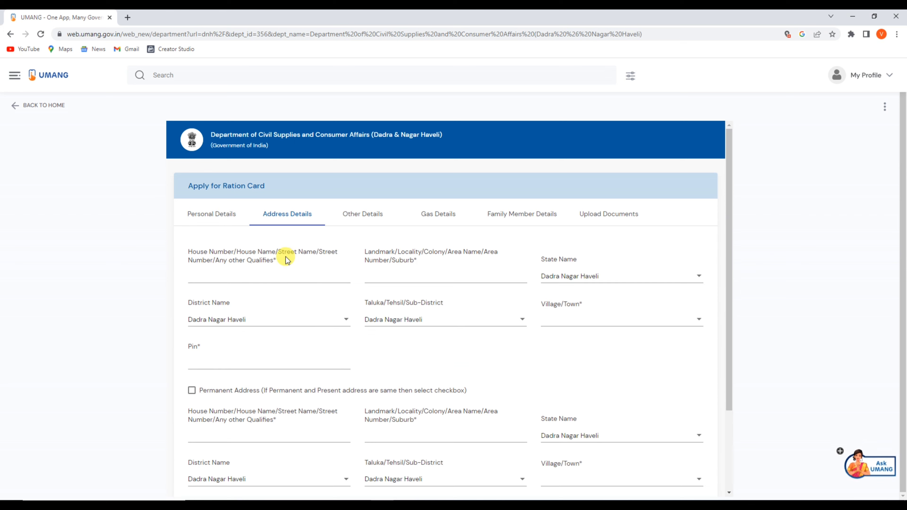